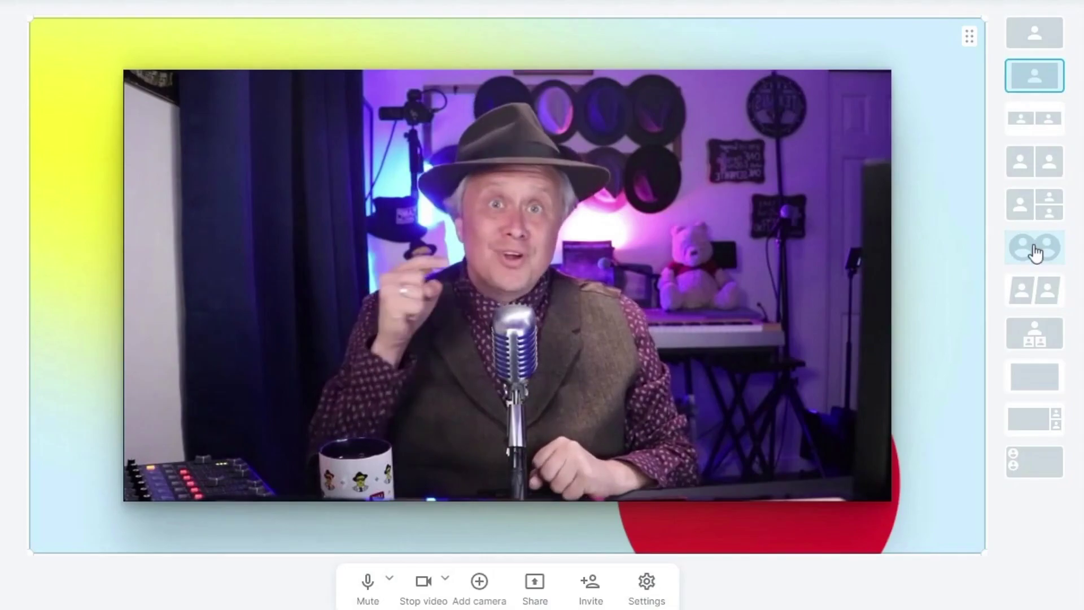
Step: Put the webcam in a circle layout, move it to the stage's left and shrink it
key("l+6")
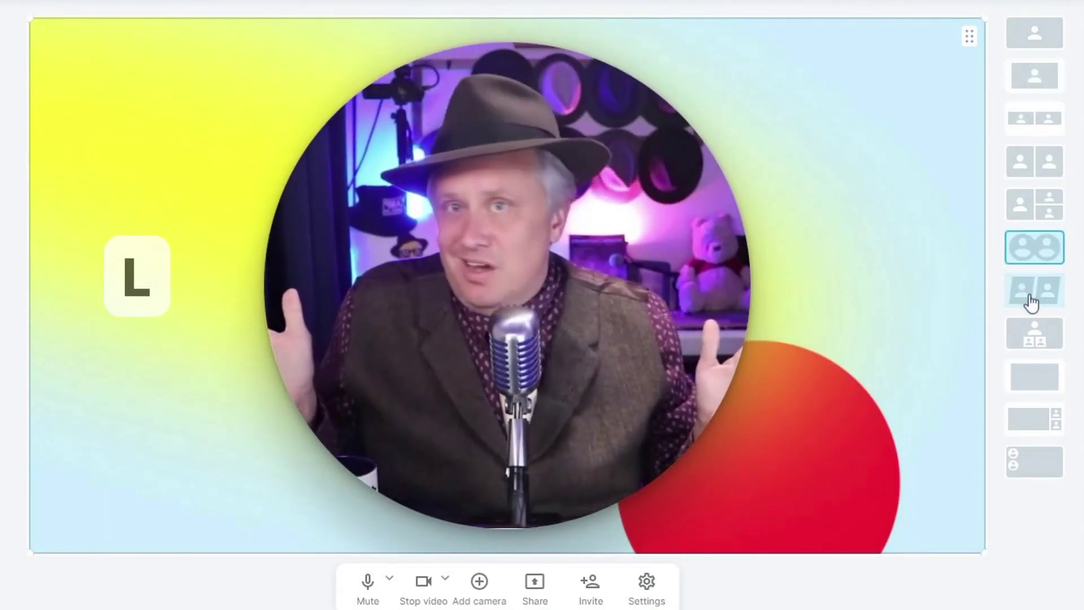
left_click(1031, 303)
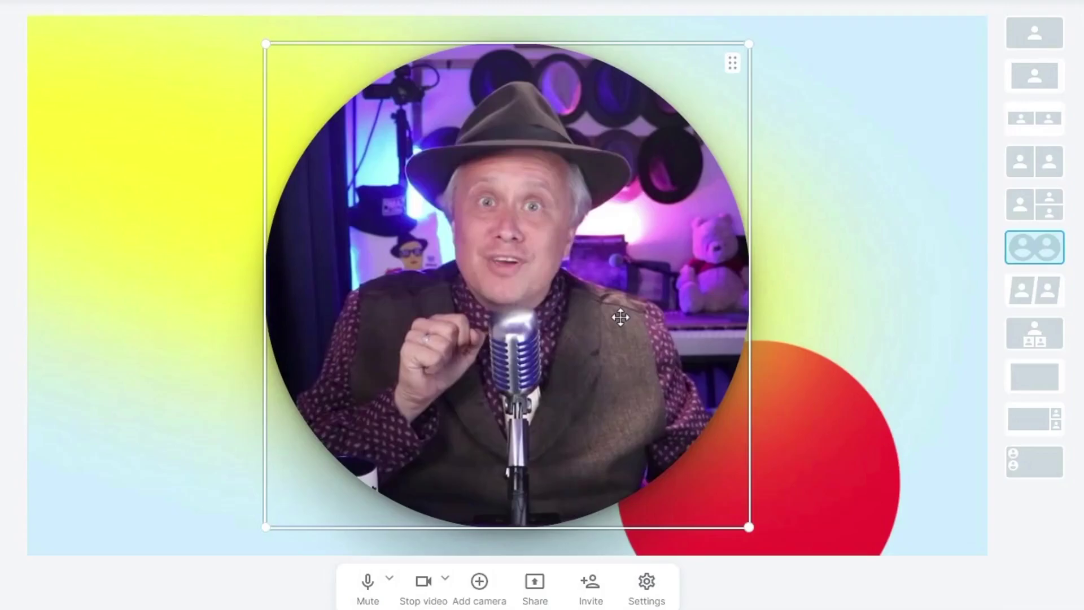
left_click_drag(647, 356, 426, 335)
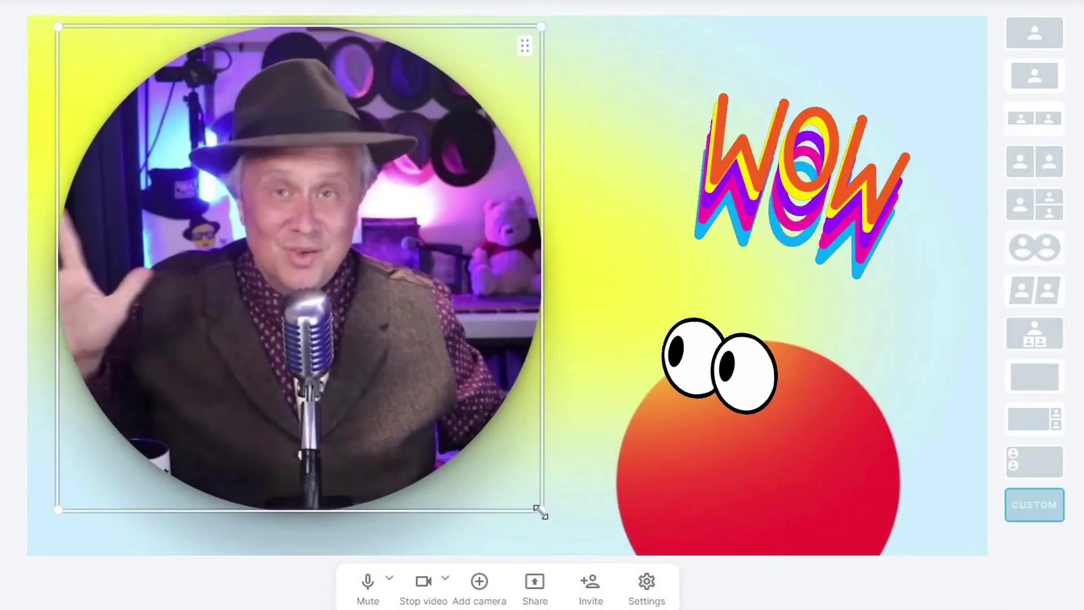
left_click_drag(541, 510, 414, 373)
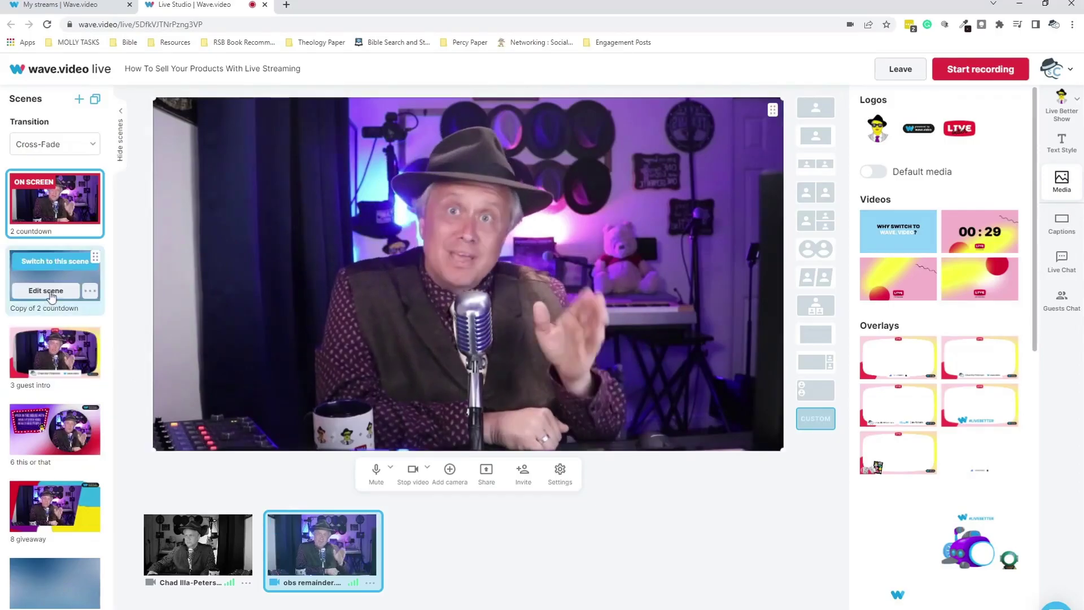
Step: On Copy of 2 countdown, apply the yellow-red 'backgrounds' image and the Subscribe GIF overlay
left_click(54, 262)
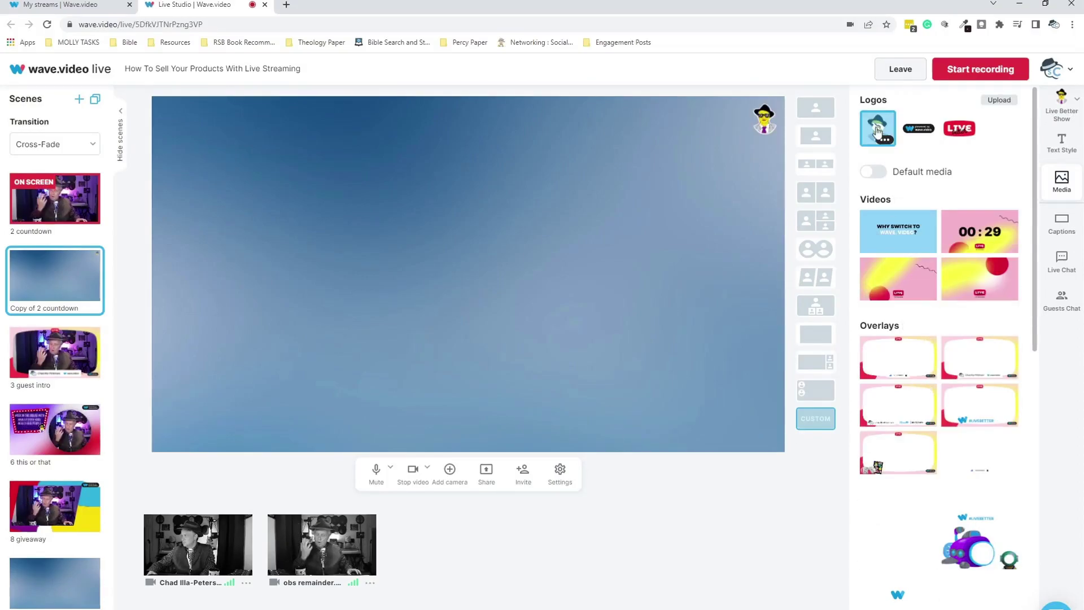
scroll(932, 297, "down", 3)
scroll(956, 401, "down", 1)
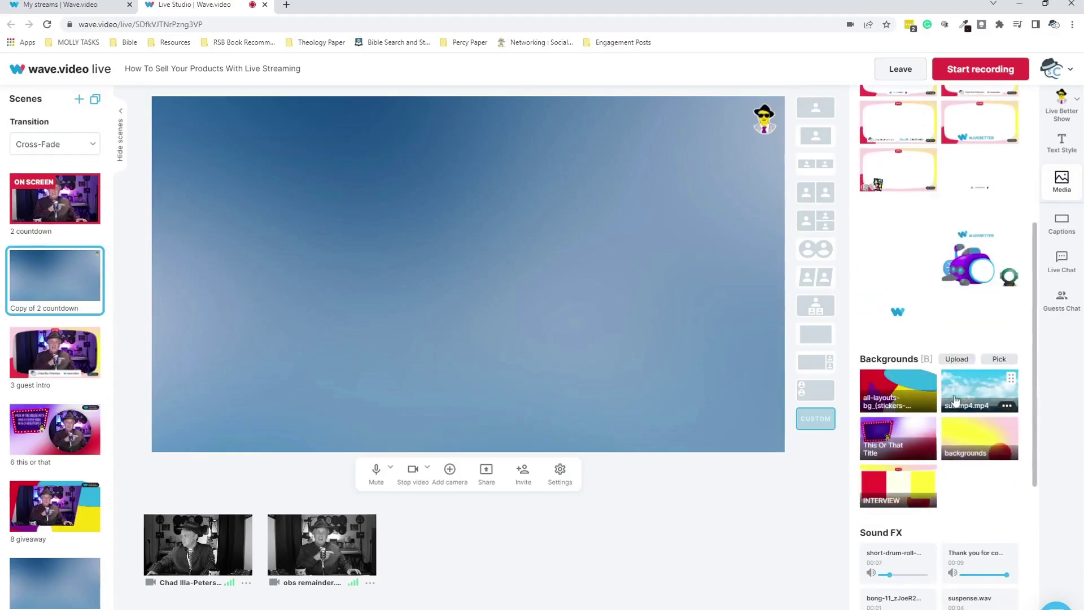
left_click(964, 445)
scroll(915, 339, "up", 3)
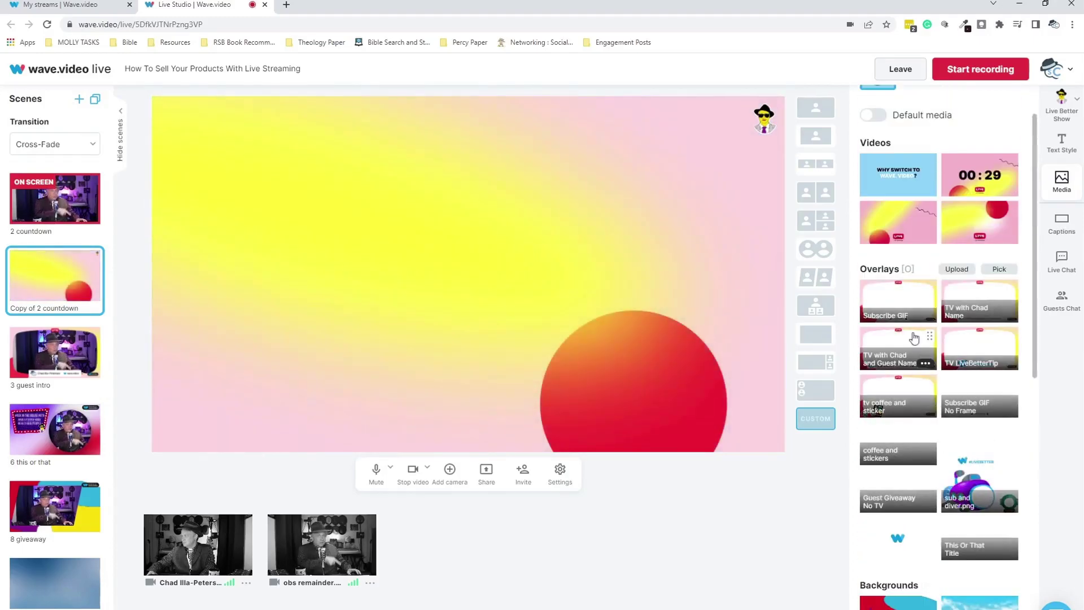
left_click(887, 306)
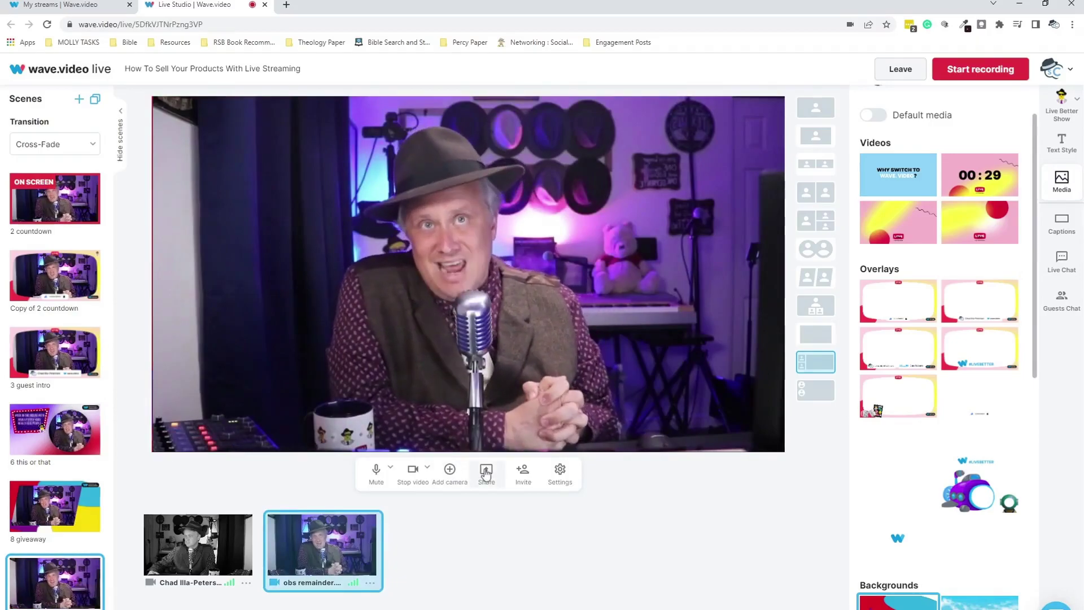
Step: Share the first Chrome browser tab and add the screen share to the stage
left_click(485, 471)
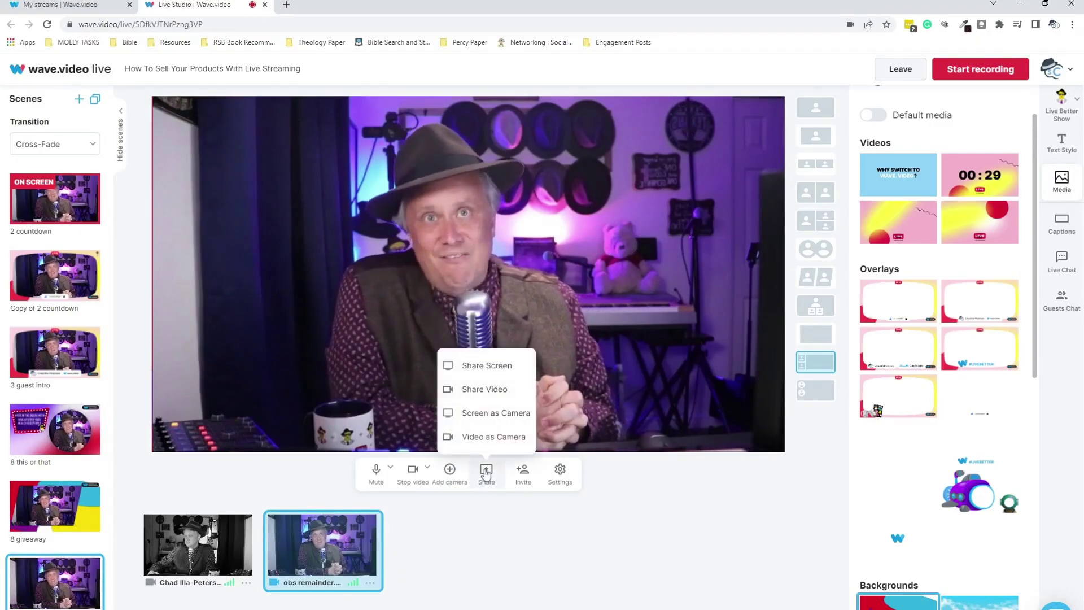
left_click(485, 368)
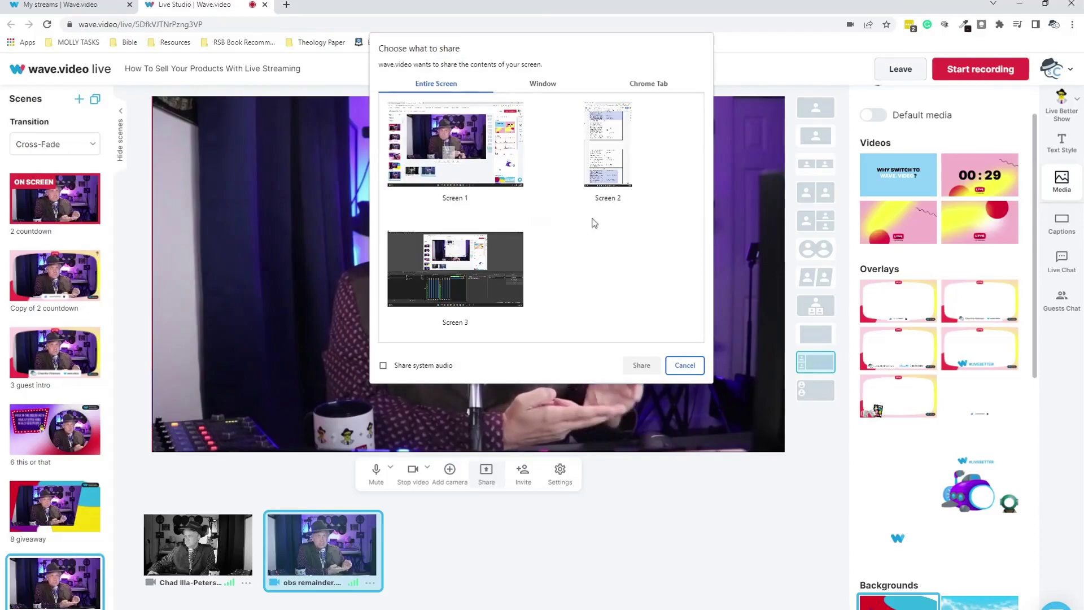
left_click(637, 85)
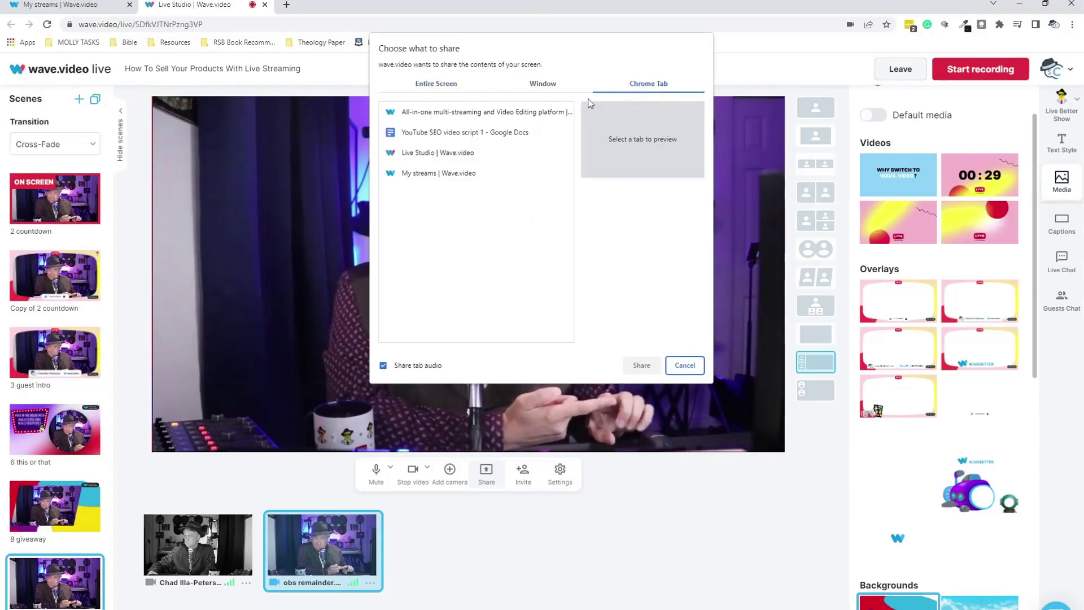
left_click(559, 111)
left_click(641, 365)
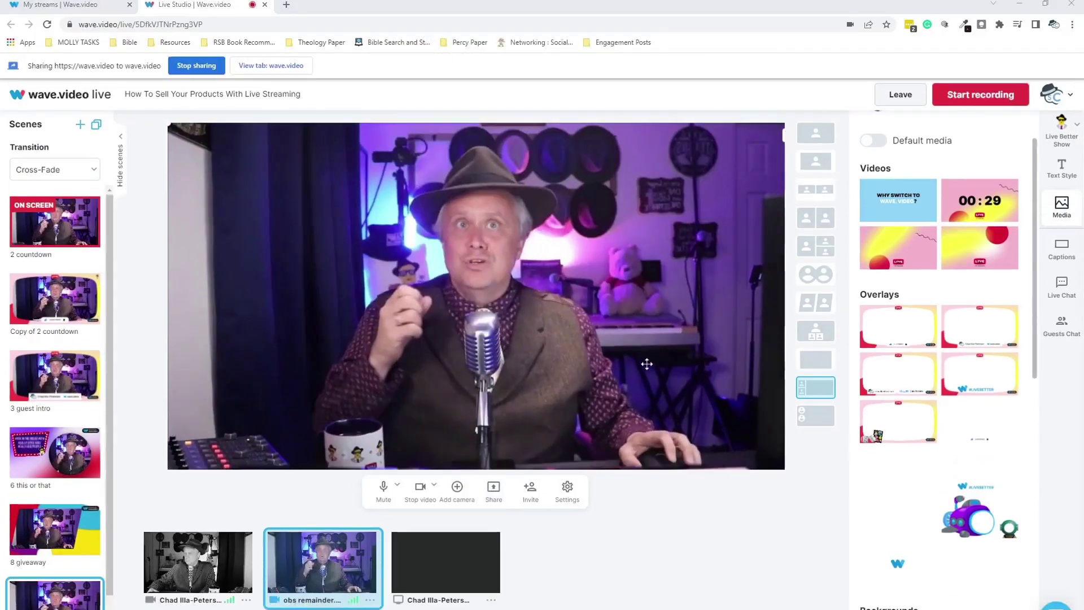
left_click(448, 548)
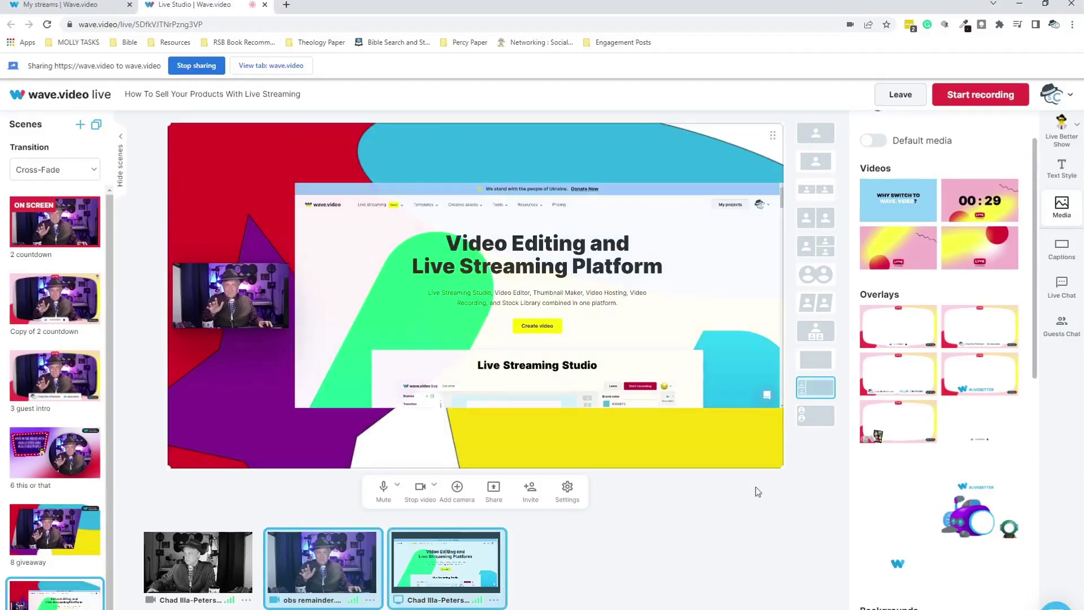
Step: Use the smaller-share layout and move the camera box to the stage's lower right
left_click(813, 427)
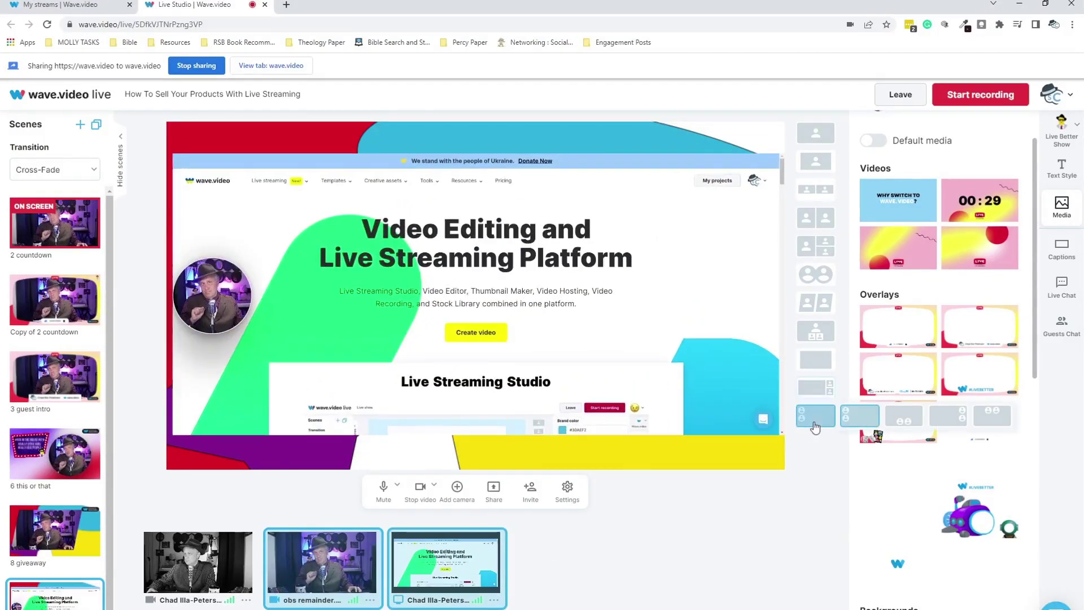
left_click(819, 392)
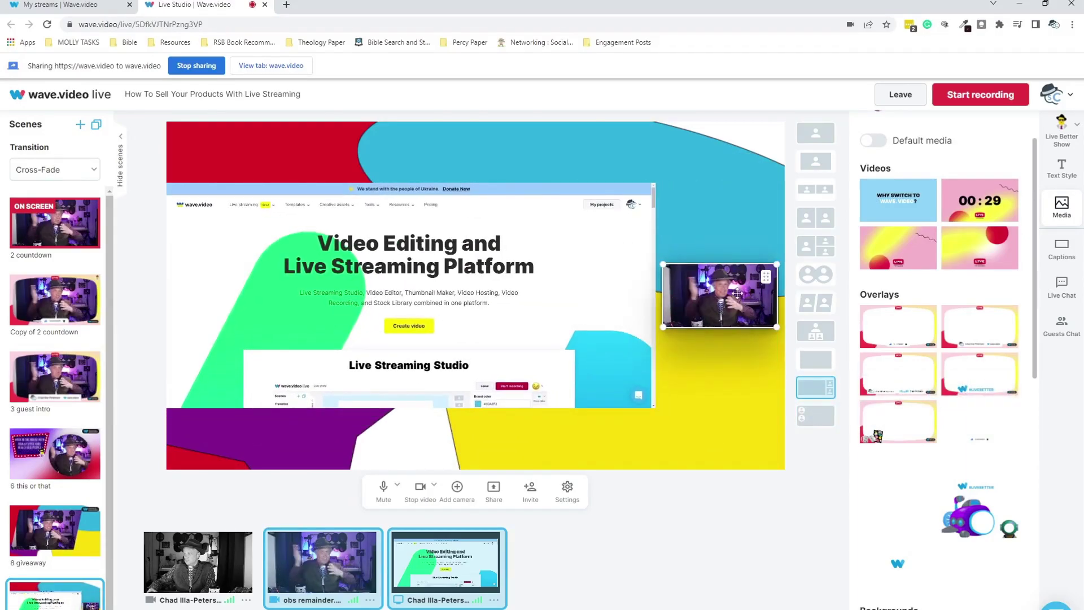
left_click_drag(720, 297, 720, 394)
left_click(490, 297)
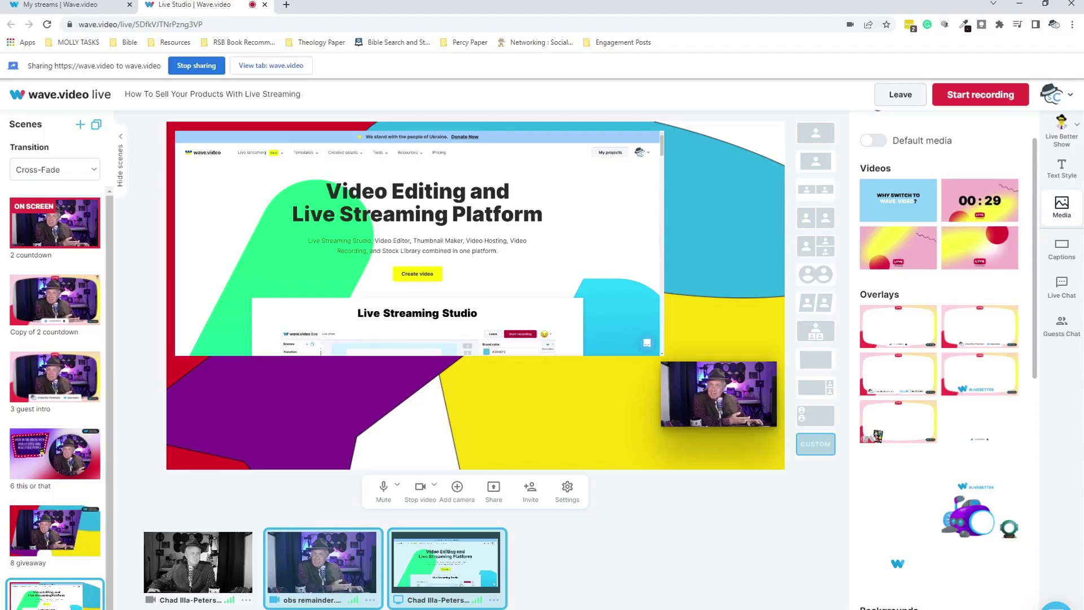
Step: Add the Cam Link 4K camera as a source
left_click(531, 497)
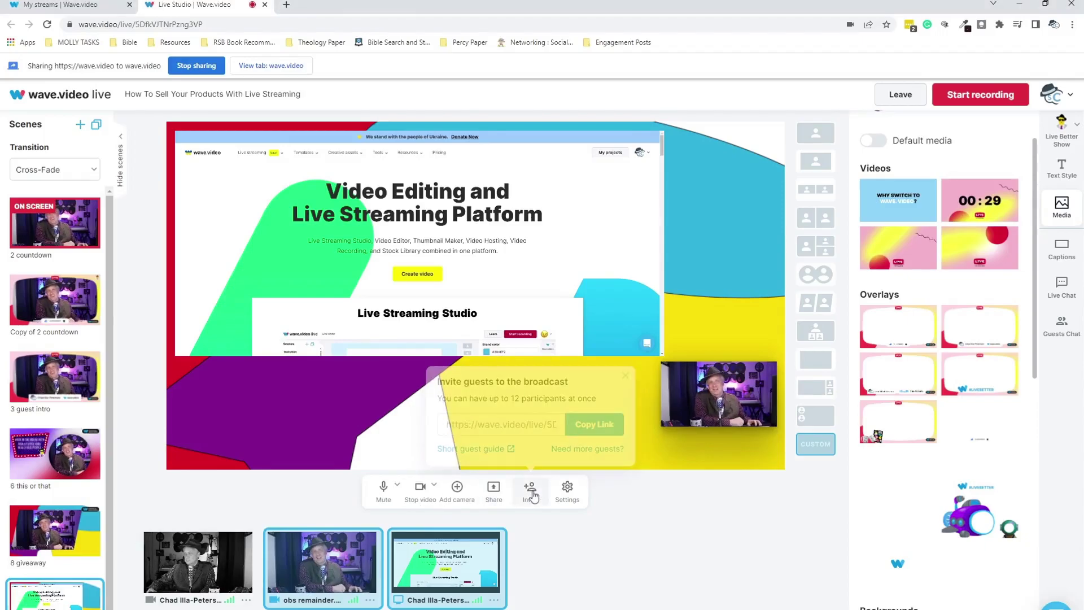
left_click(457, 490)
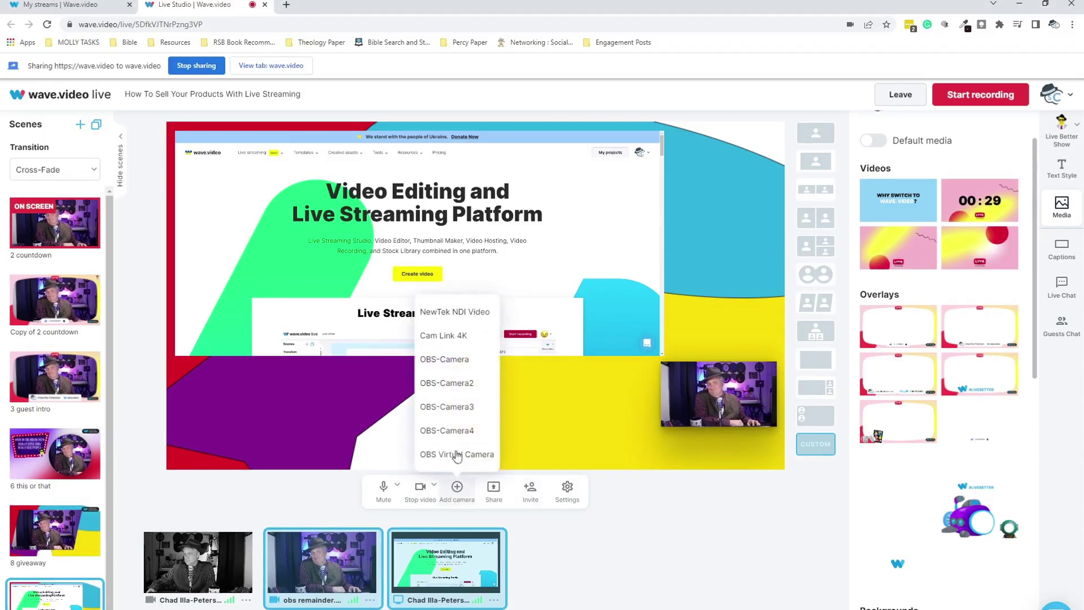
left_click(451, 336)
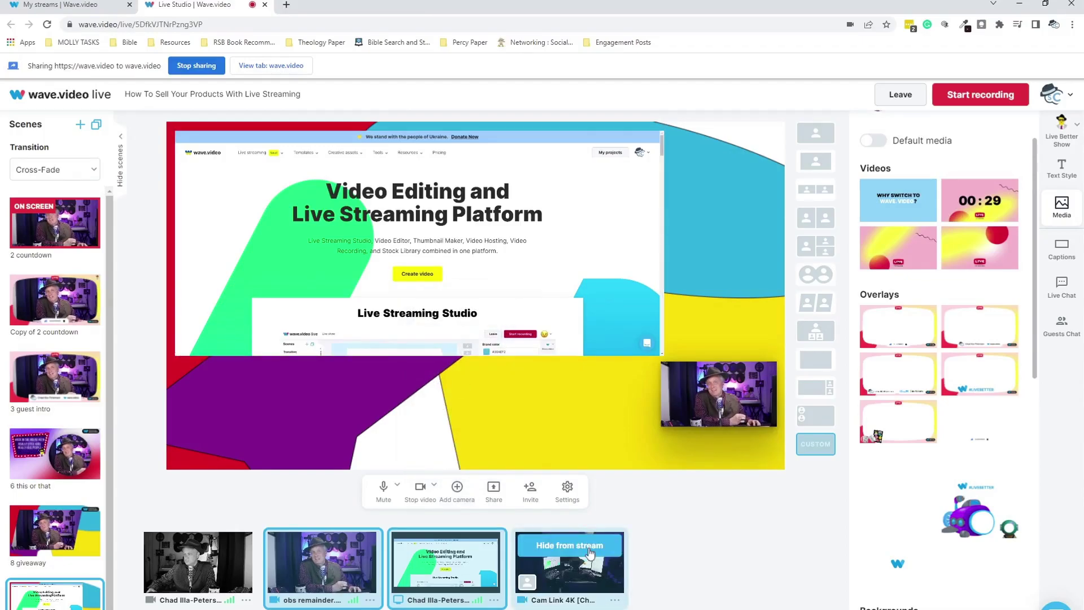
Step: Put the 2 countdown scene on screen, then open and close the main camera's options
left_click(591, 552)
left_click(615, 600)
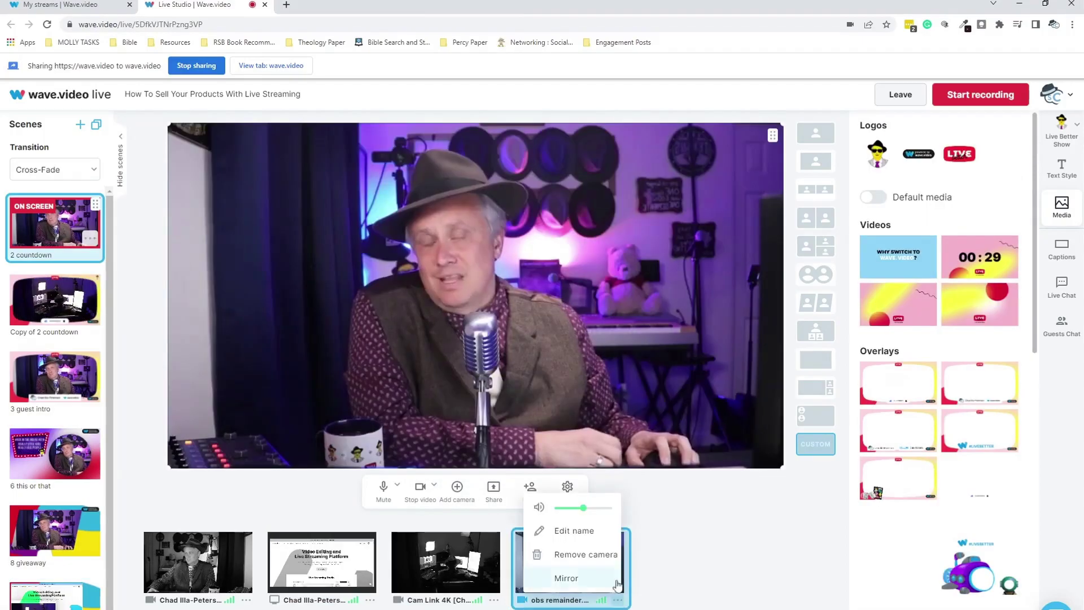
left_click(696, 546)
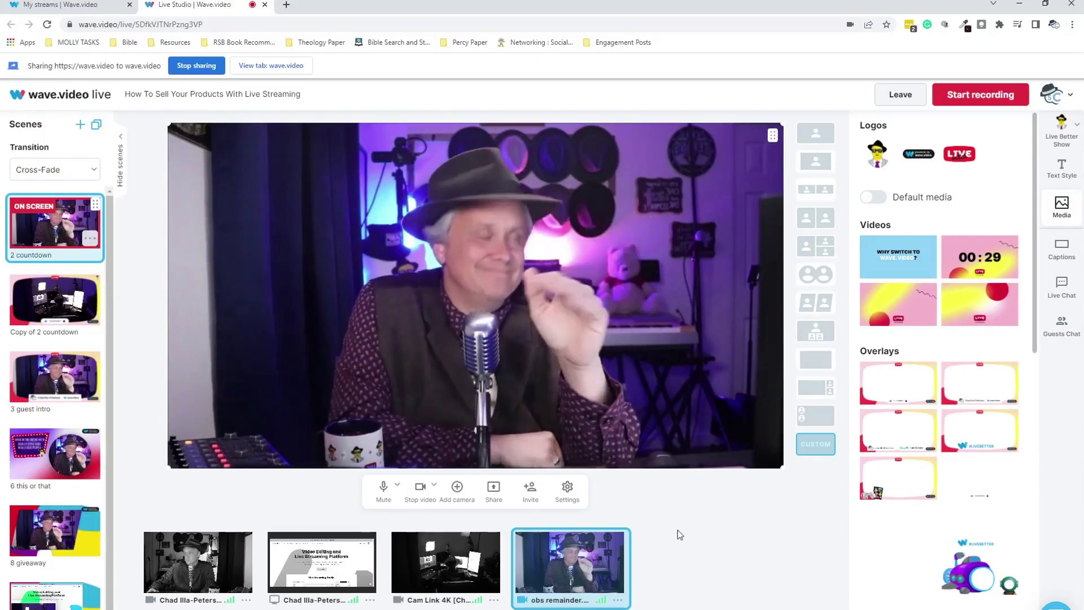
mouse_move(55, 377)
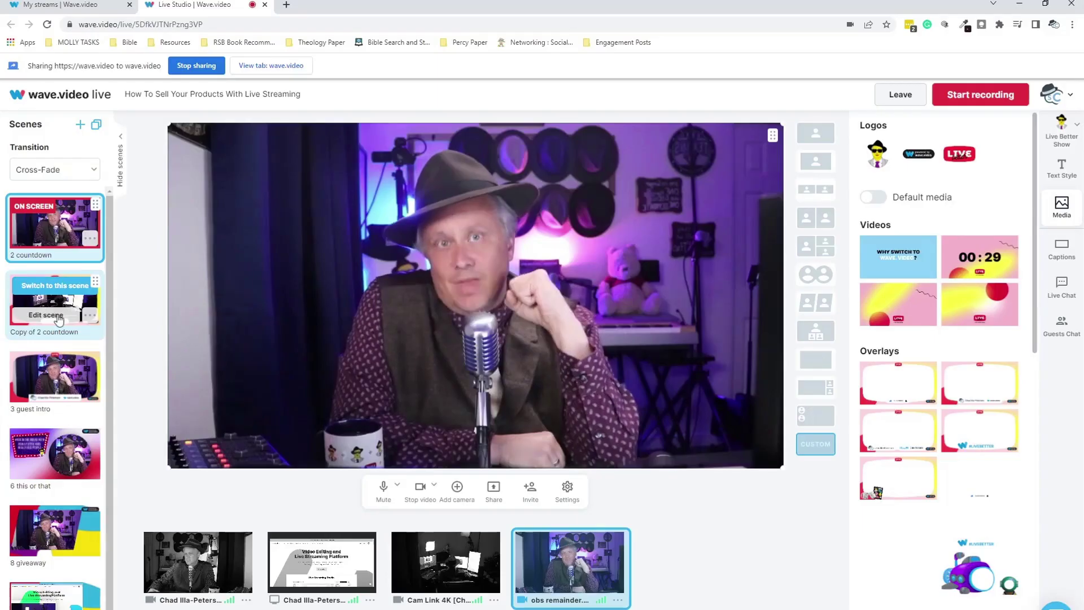
Step: Switch from 3 guest intro to Copy of 2 countdown and preview the giveaway video
left_click(65, 370)
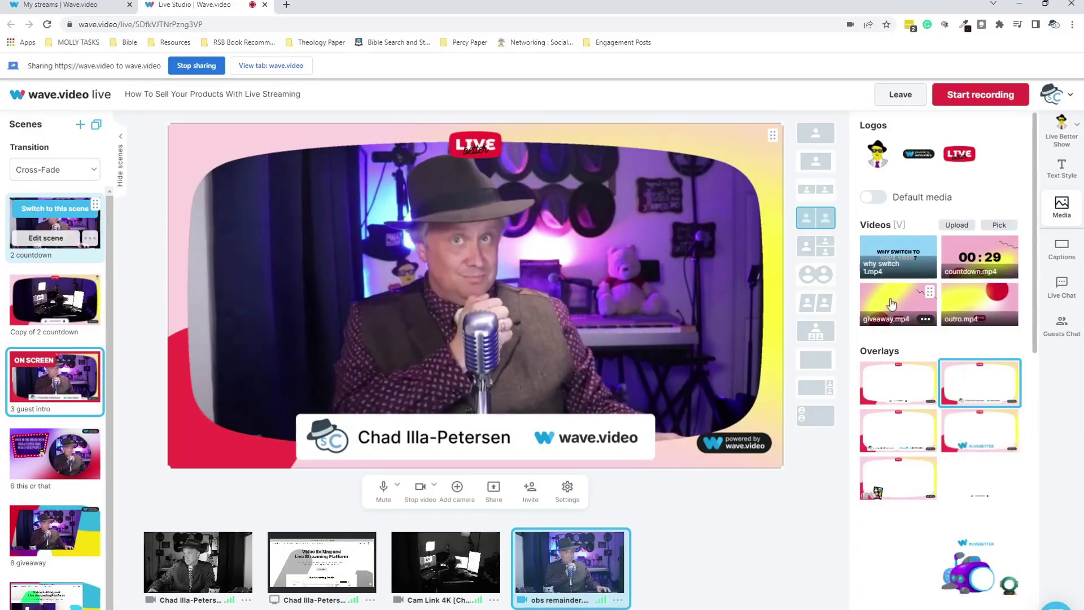
mouse_move(54, 301)
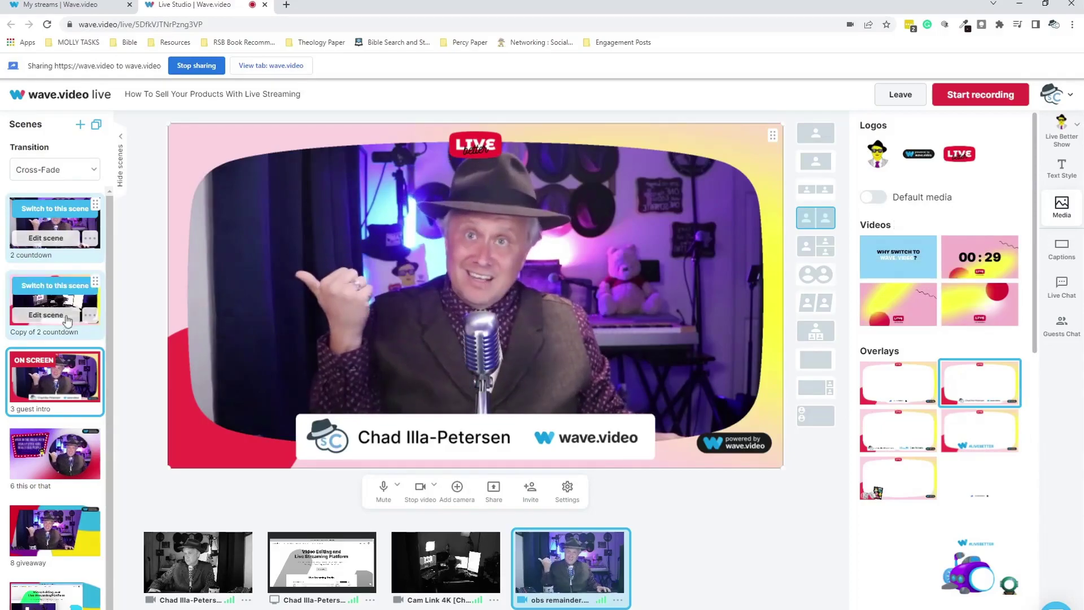
left_click(55, 288)
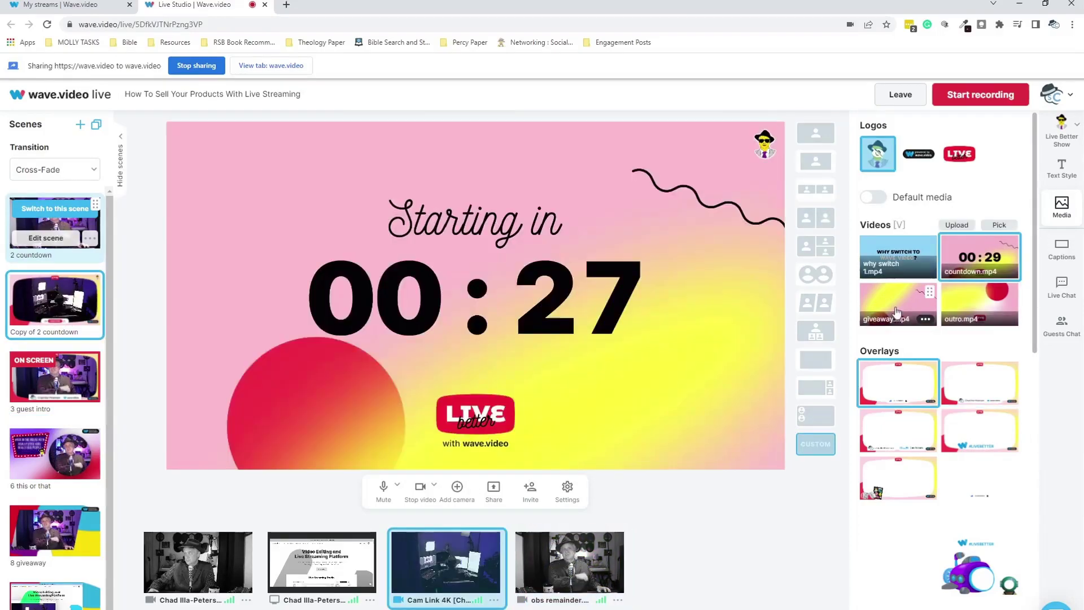
left_click(898, 307)
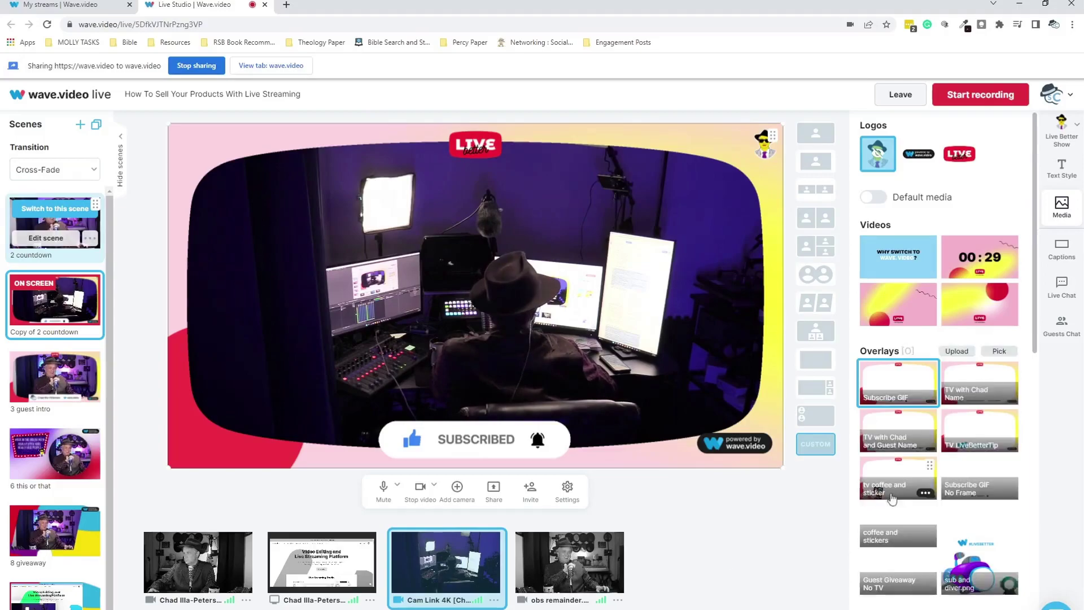
mouse_move(54, 377)
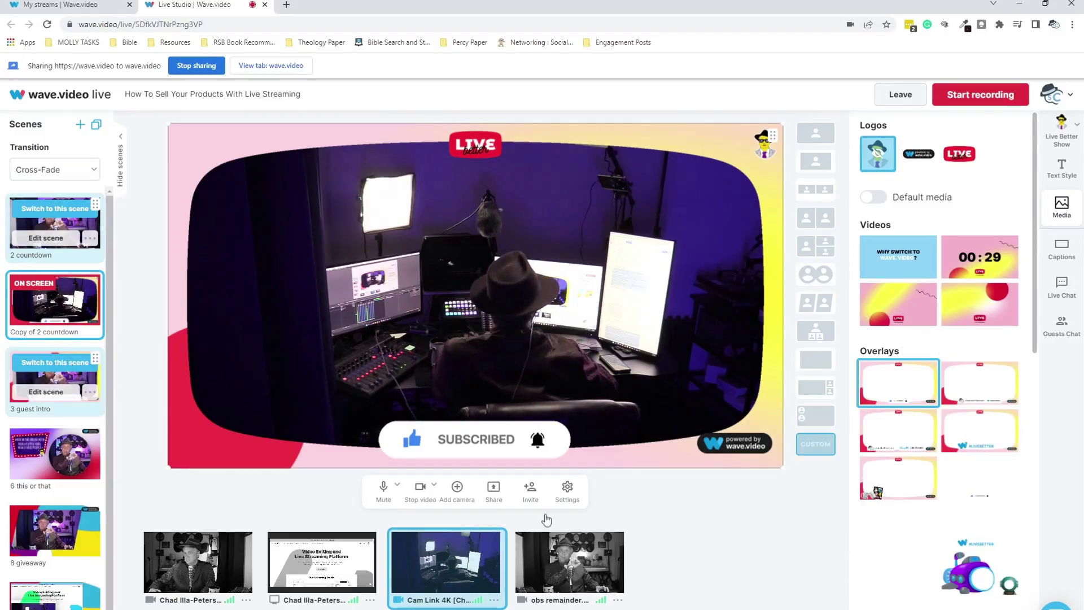
scroll(967, 524, "down", 2)
scroll(968, 525, "down", 3)
scroll(968, 524, "down", 2)
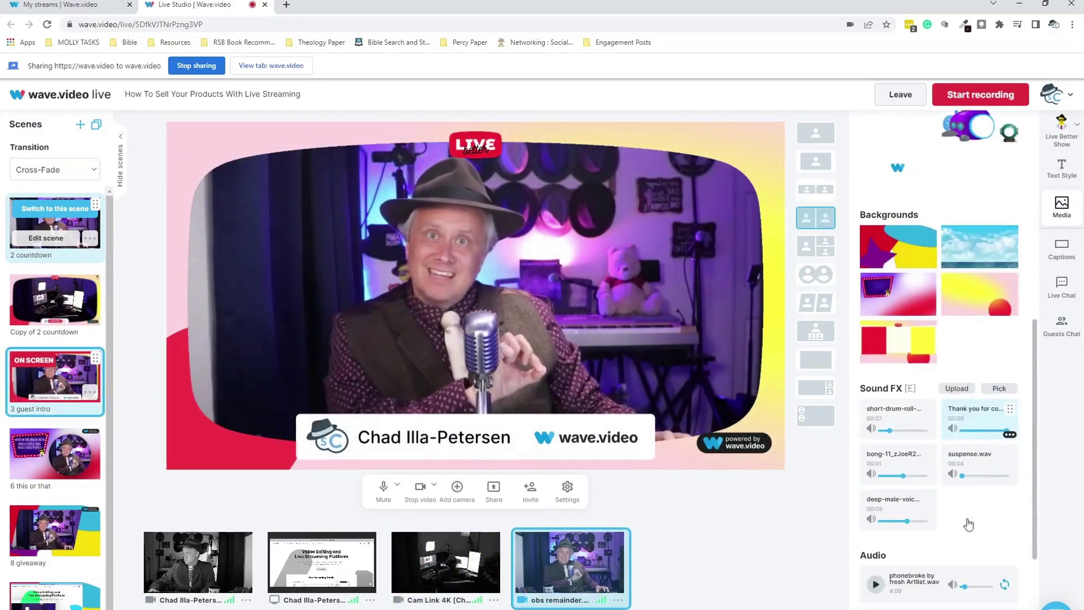
scroll(968, 525, "down", 1)
scroll(968, 524, "down", 1)
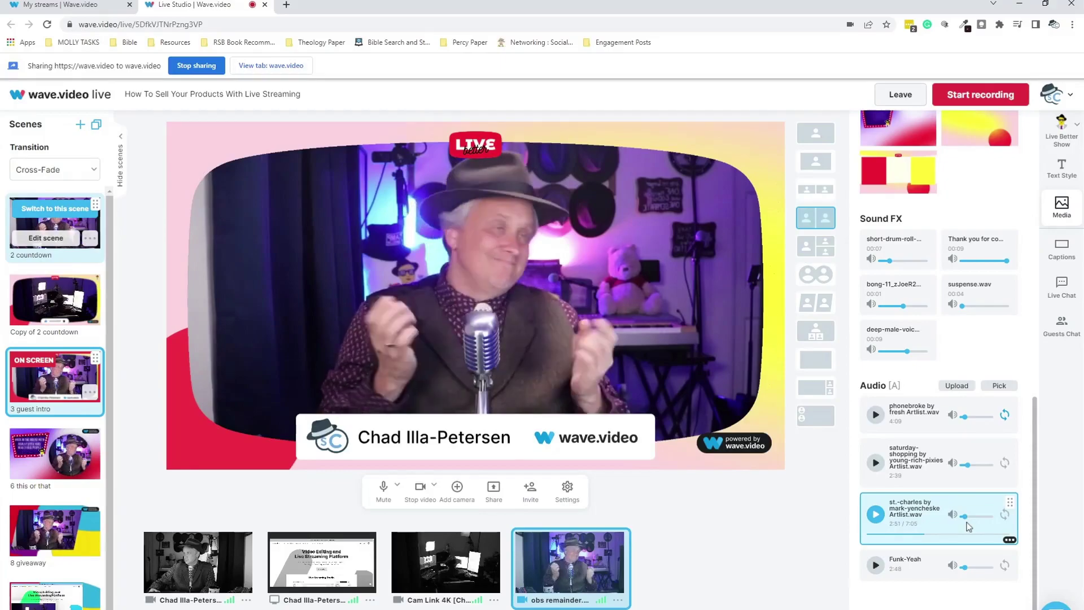
mouse_move(898, 419)
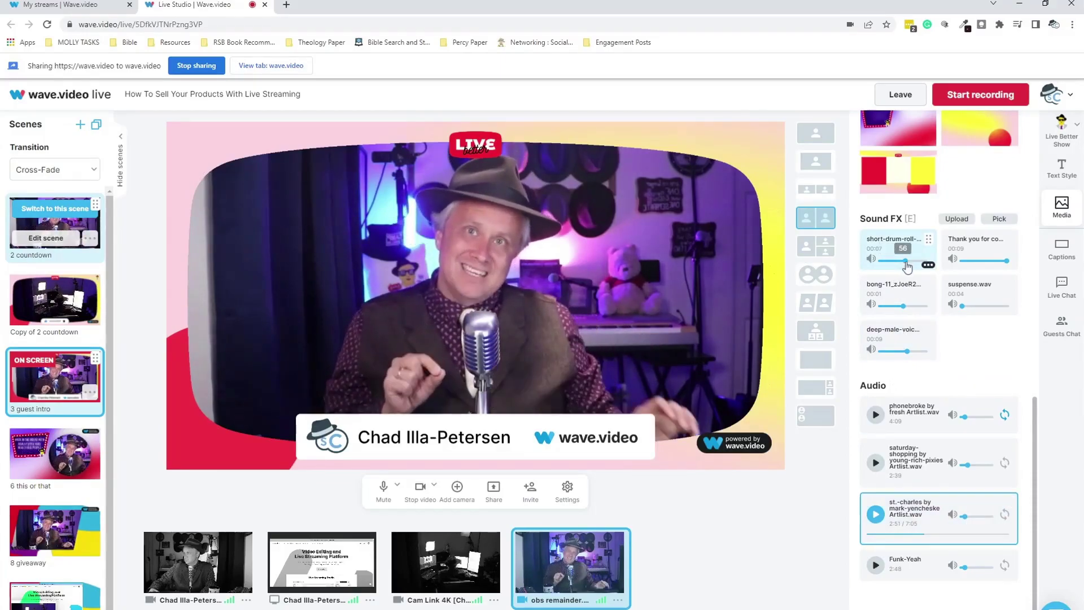
Step: Play the short-drum-roll sound effect from Sound FX
left_click(885, 250)
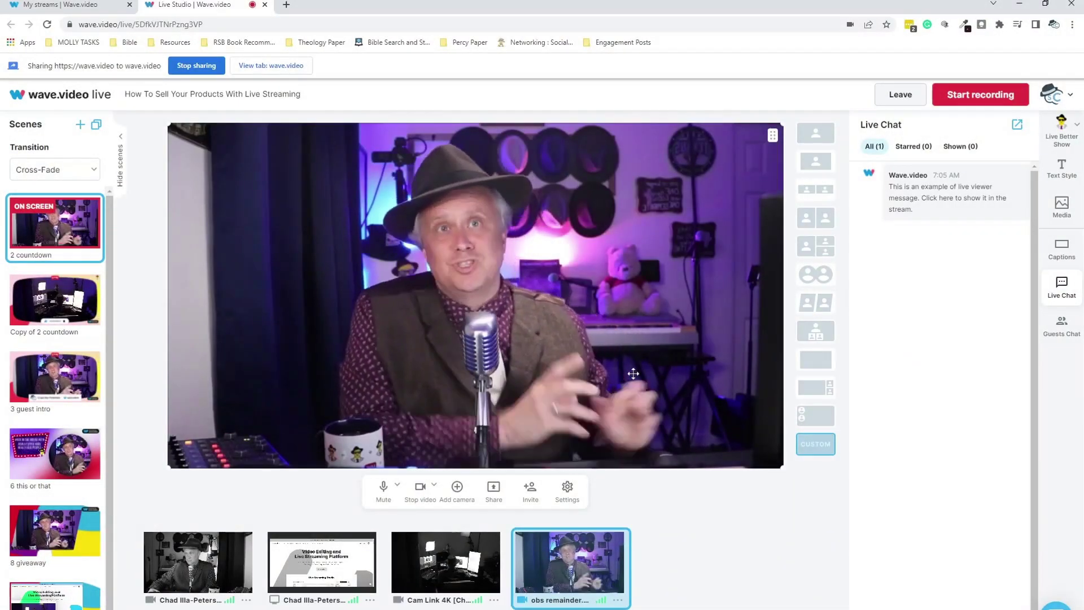
Step: Copy the guest invite link, then save the guest's permission as Co-Host
left_click(531, 489)
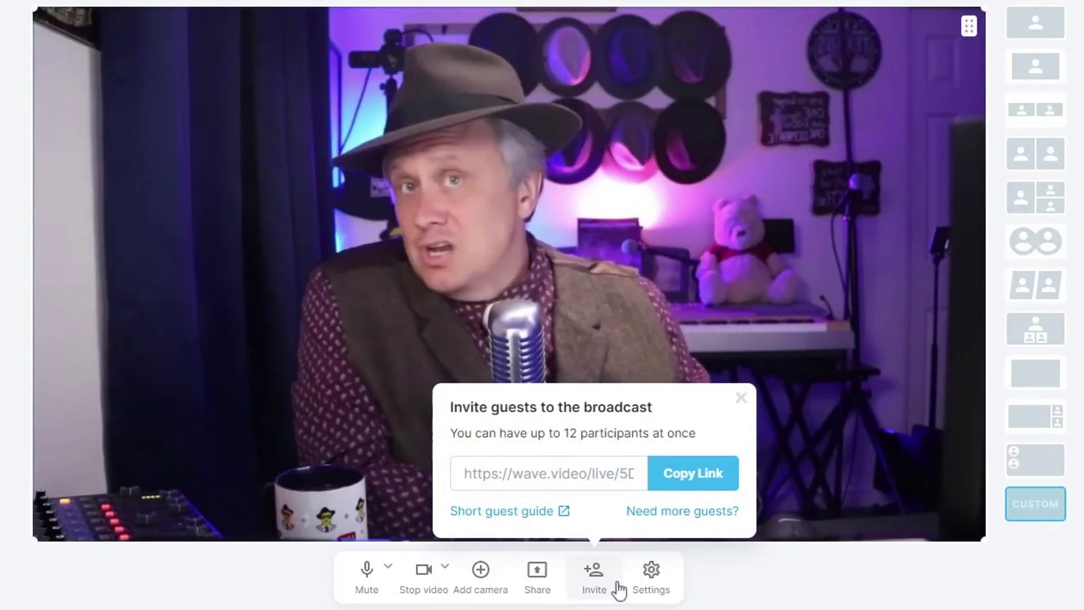
left_click(691, 481)
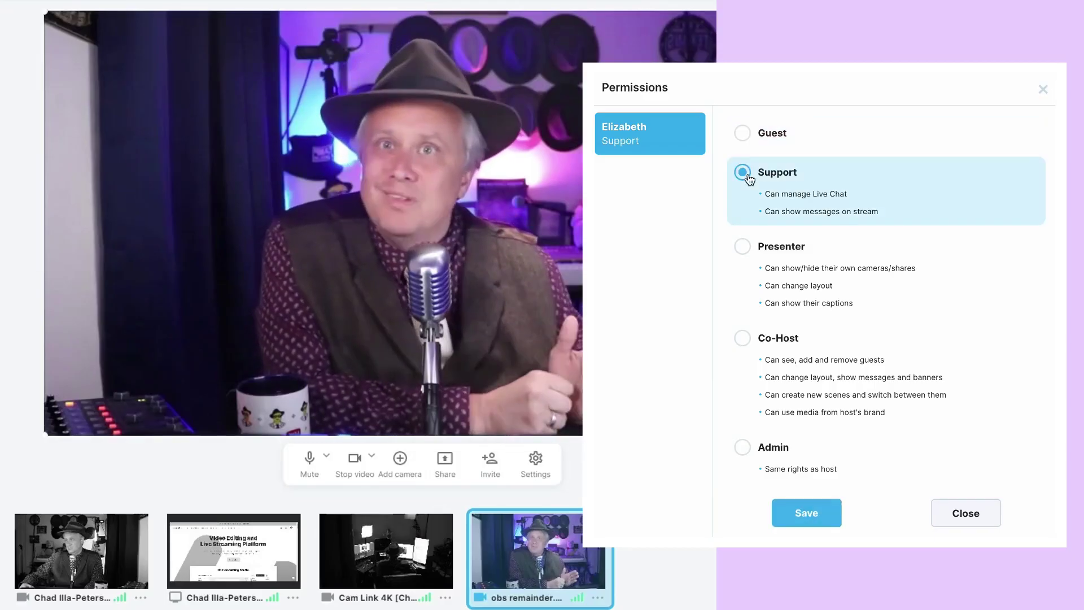
left_click(743, 340)
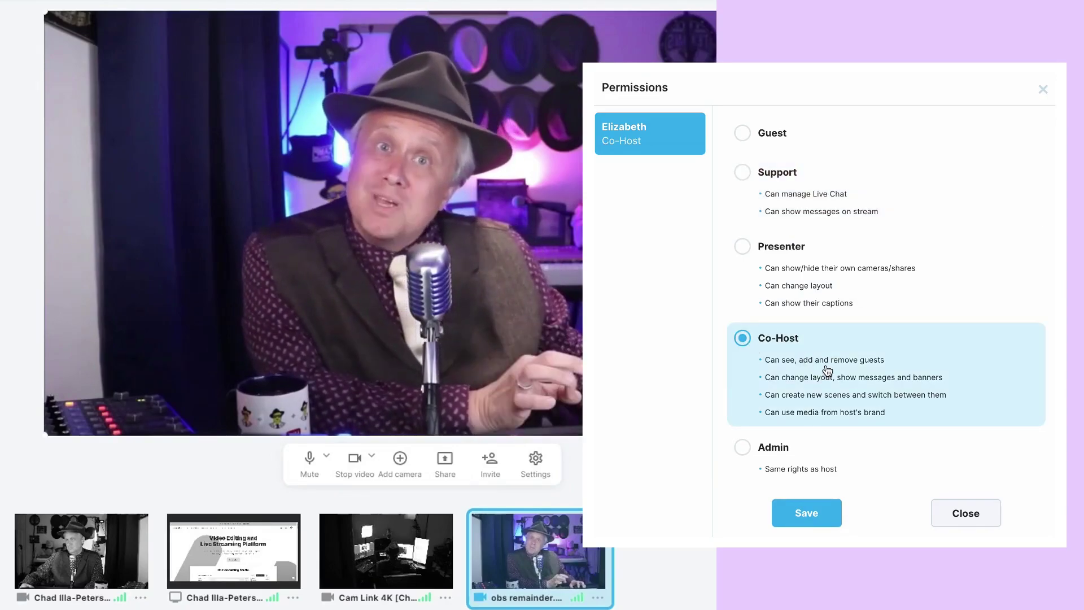
left_click(807, 514)
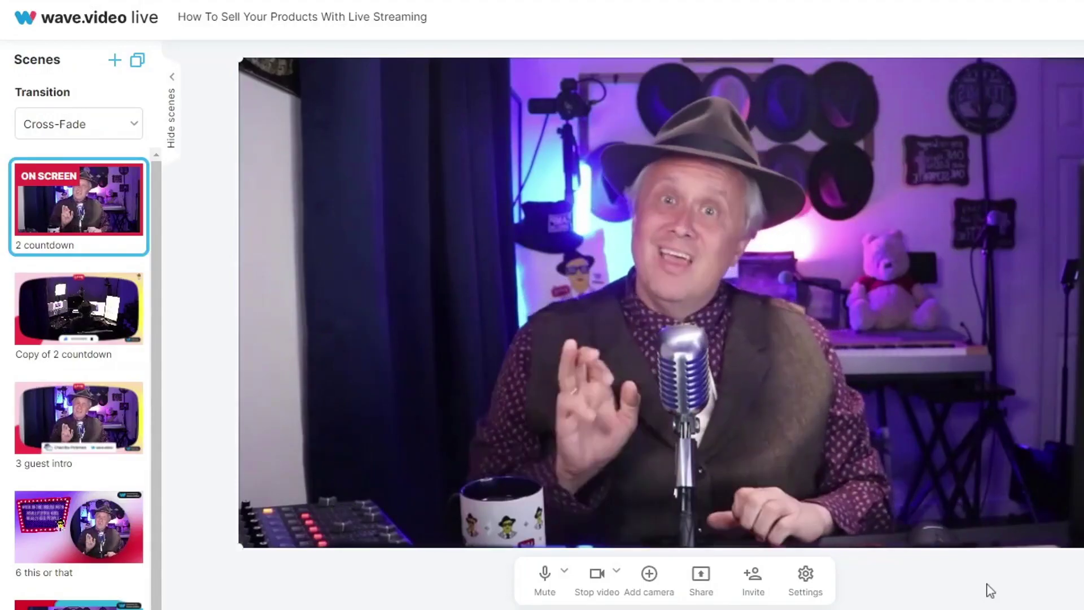
Step: Use shortcut S+2 to air Copy of 2 countdown, then E+1 to trigger media item 1
key("s")
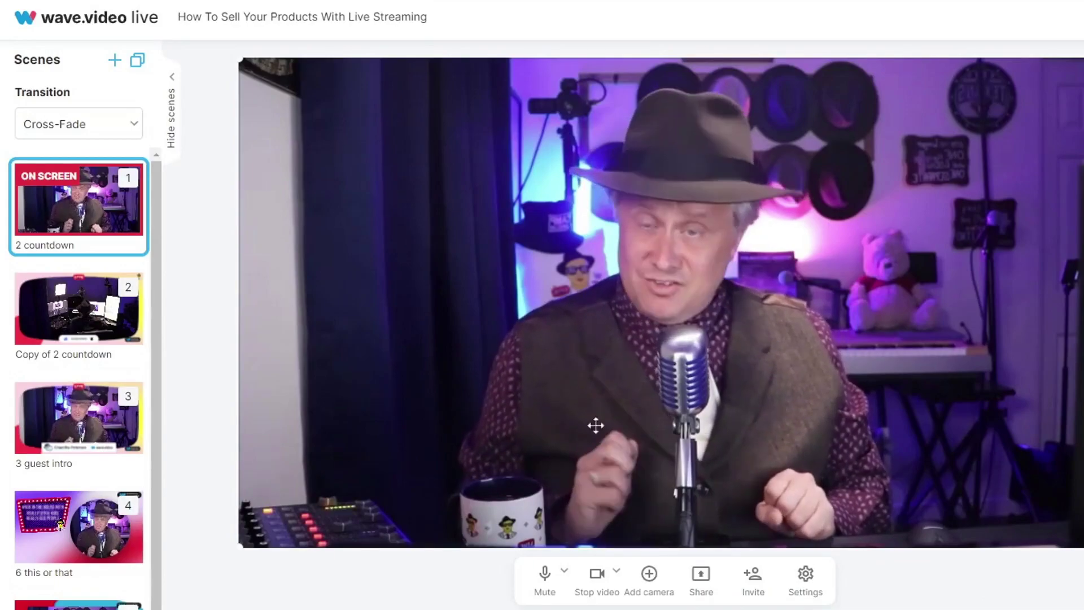
key("2")
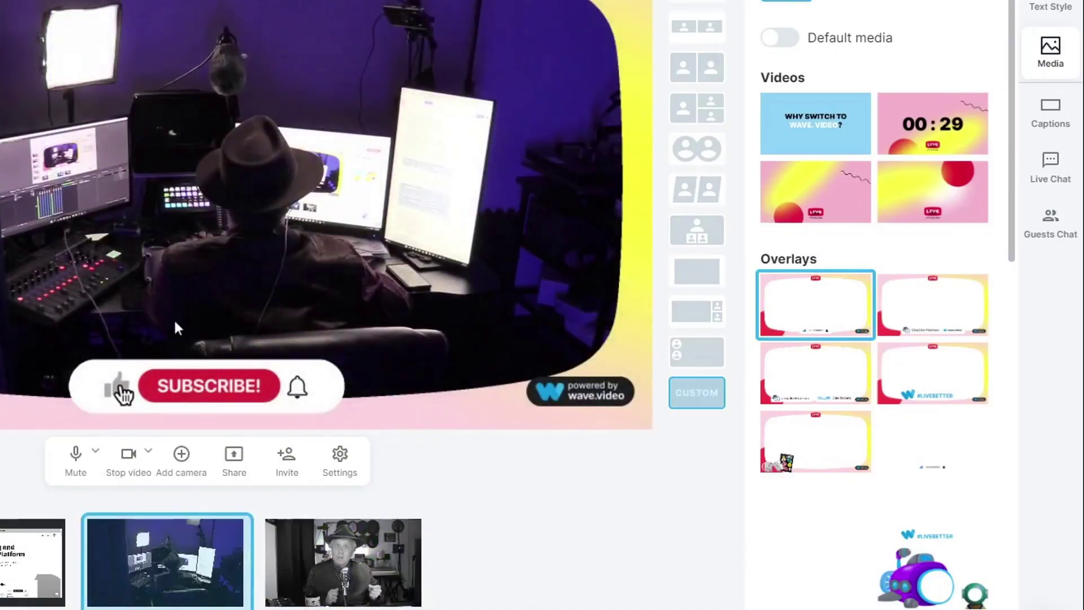
key("e")
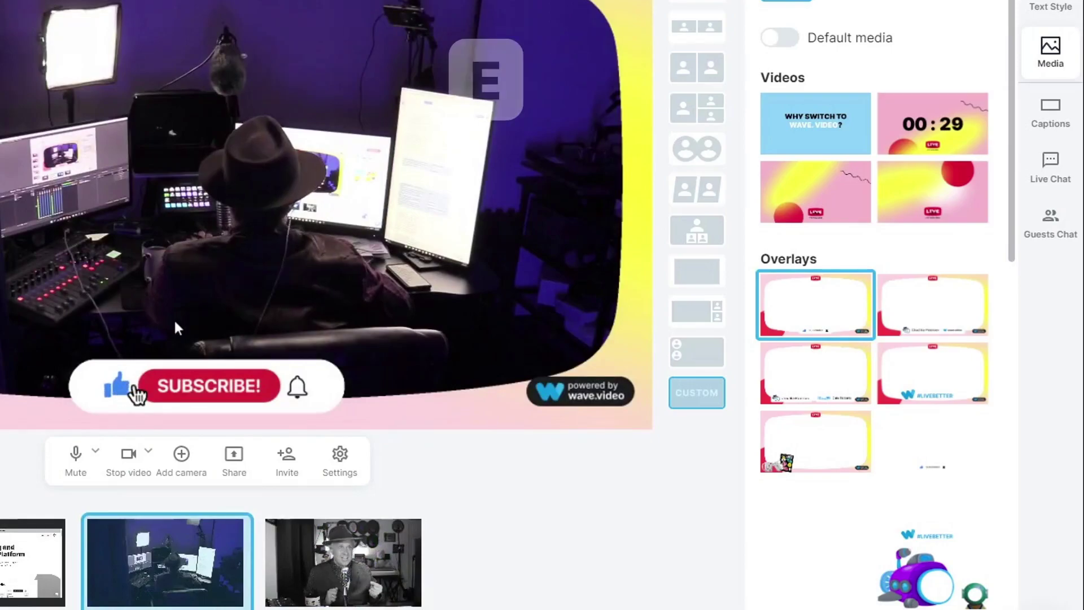
key("1")
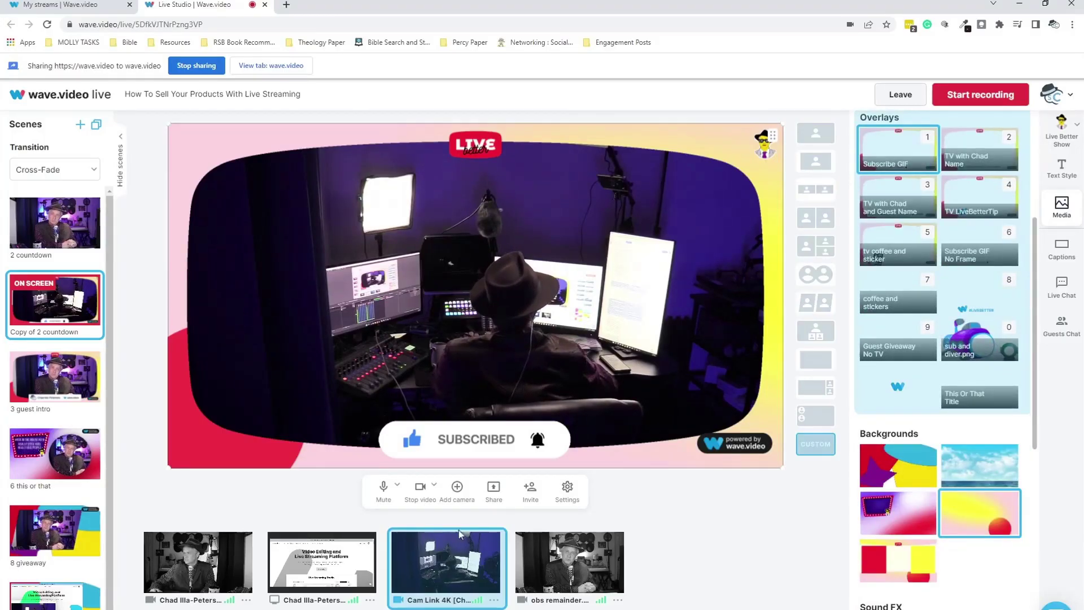
Step: Select the 2 countdown thumbnail in the Scenes panel to put it back on air
mouse_move(55, 223)
left_click(49, 215)
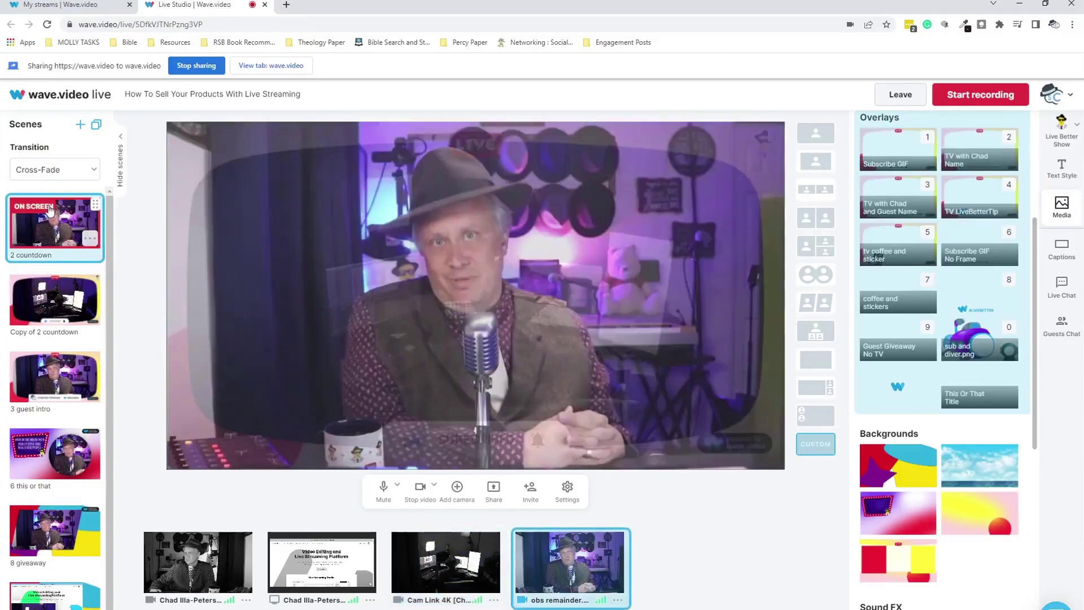